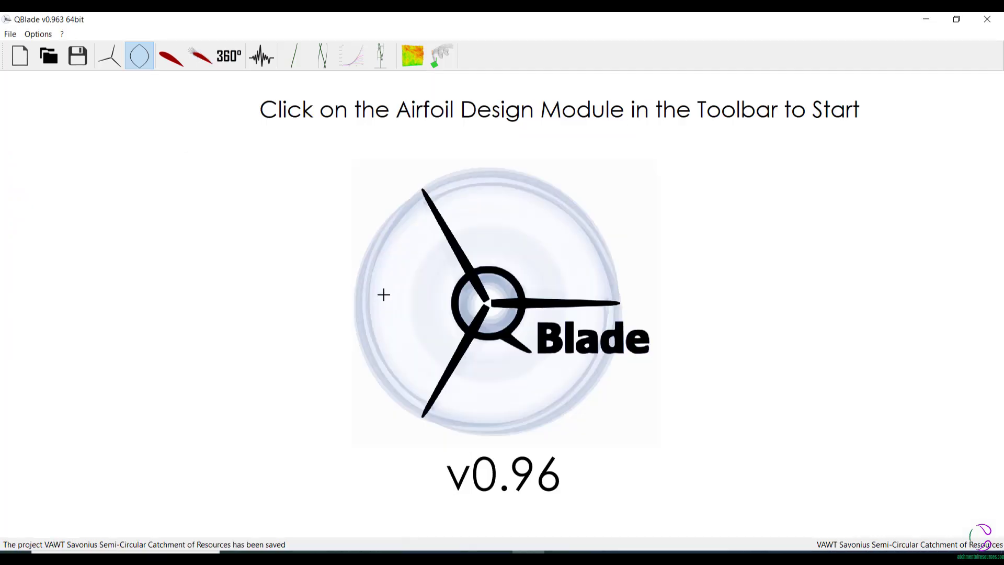
Open the Airfoil Design module
click(168, 61)
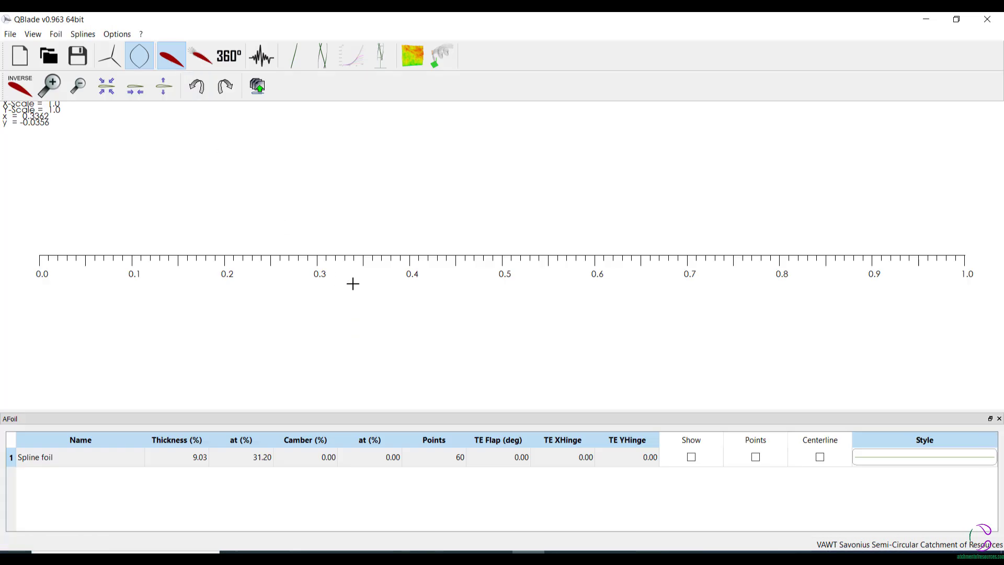
Generate a NACA foil with digits 0 and 100 panels
click(55, 34)
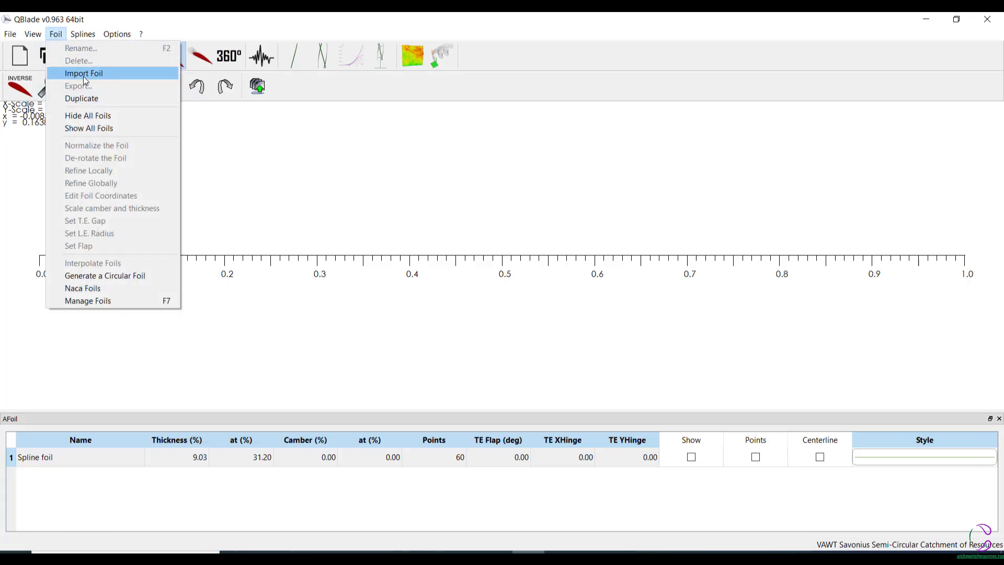
click(90, 289)
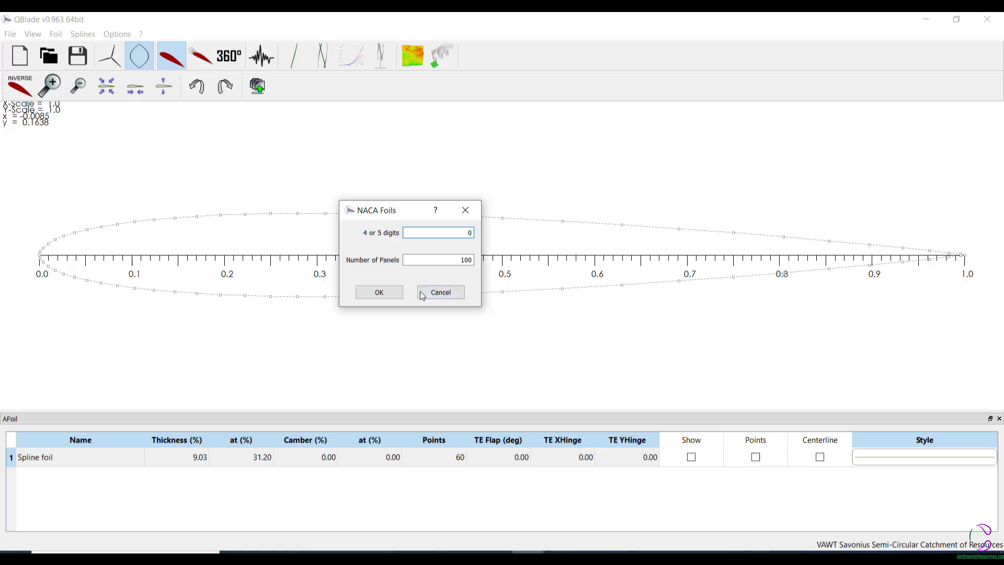
click(390, 297)
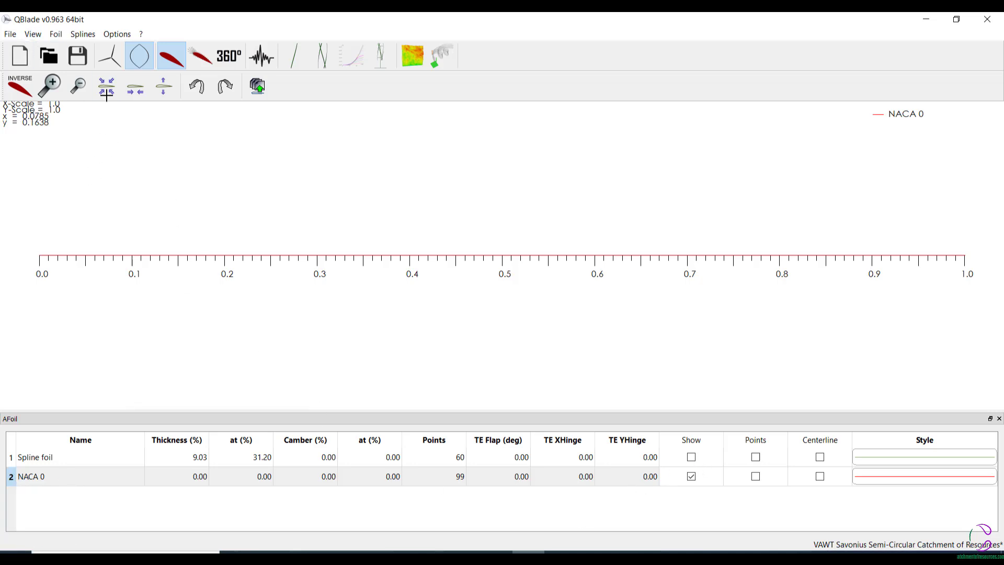
Delete the NACA 0 foil through foil management
click(59, 36)
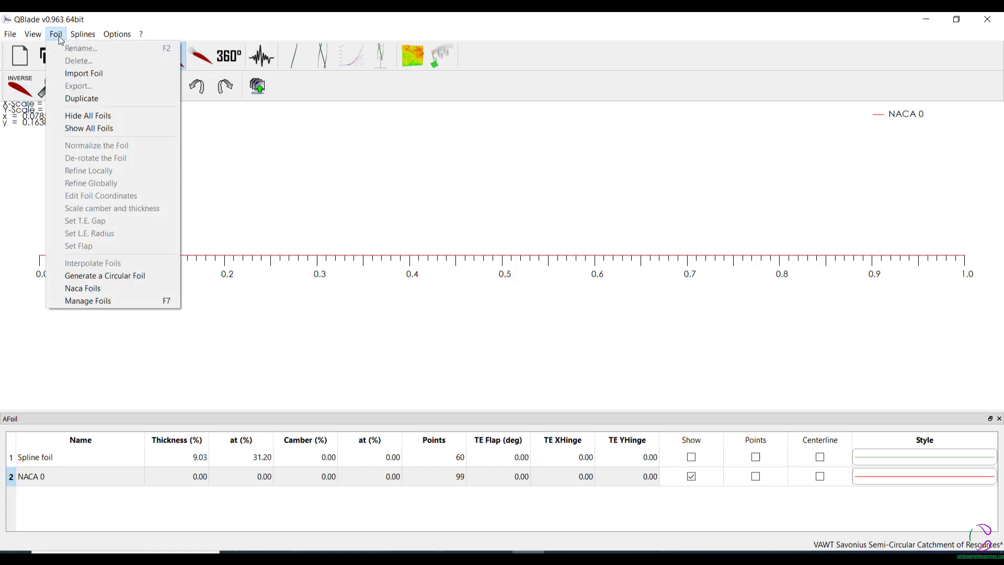
click(76, 303)
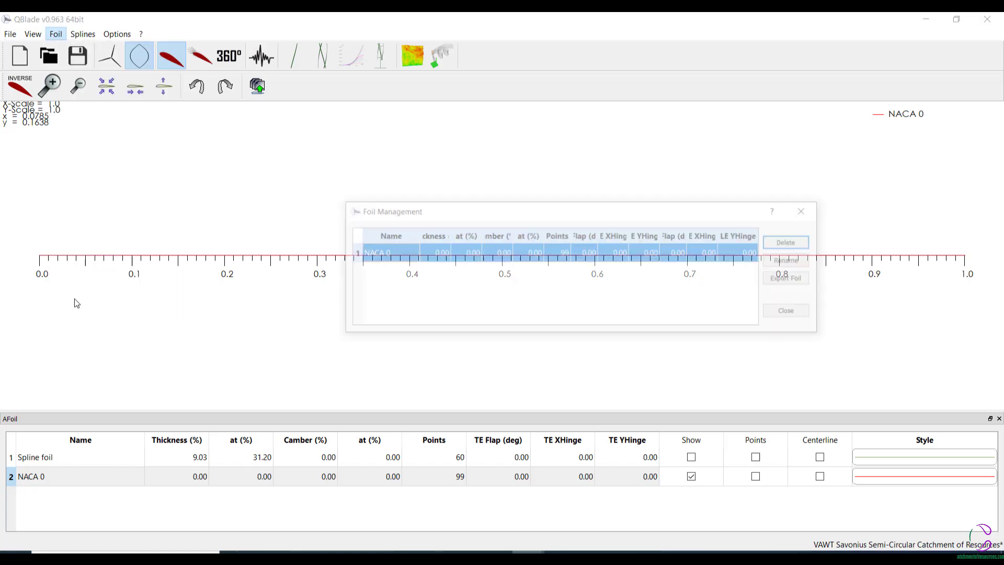
click(794, 241)
click(475, 307)
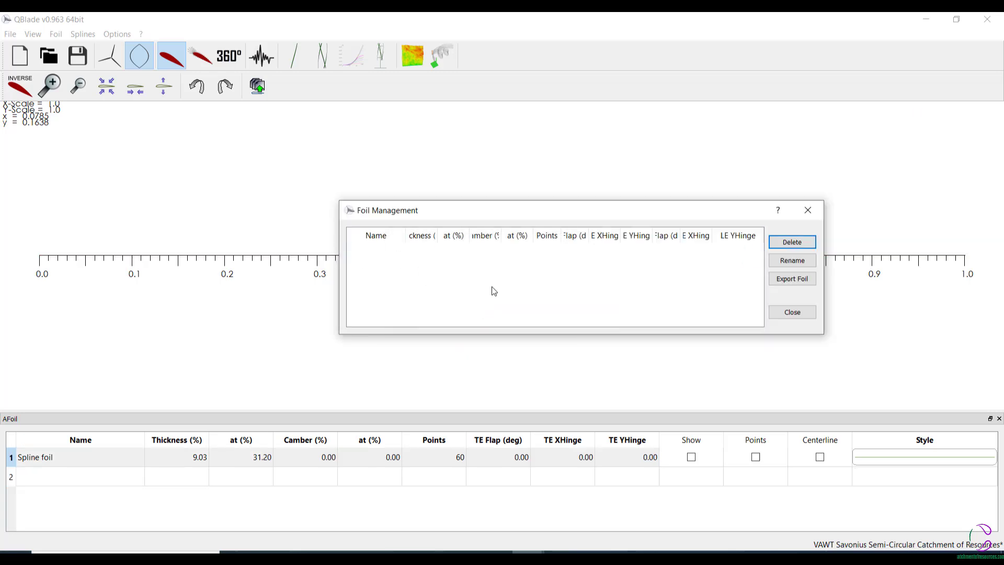
click(798, 312)
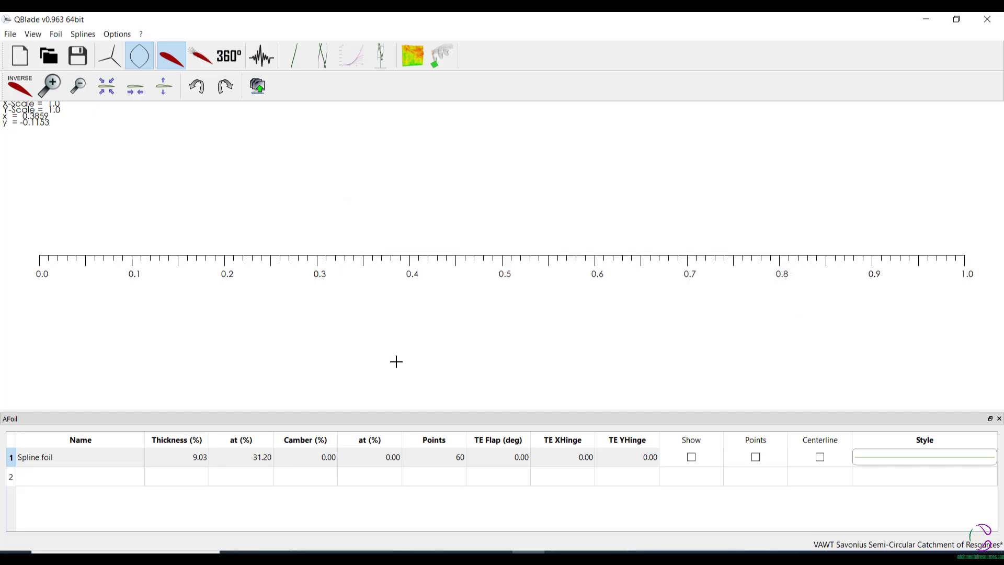
Import the foil file SavCirAir.dat
click(58, 35)
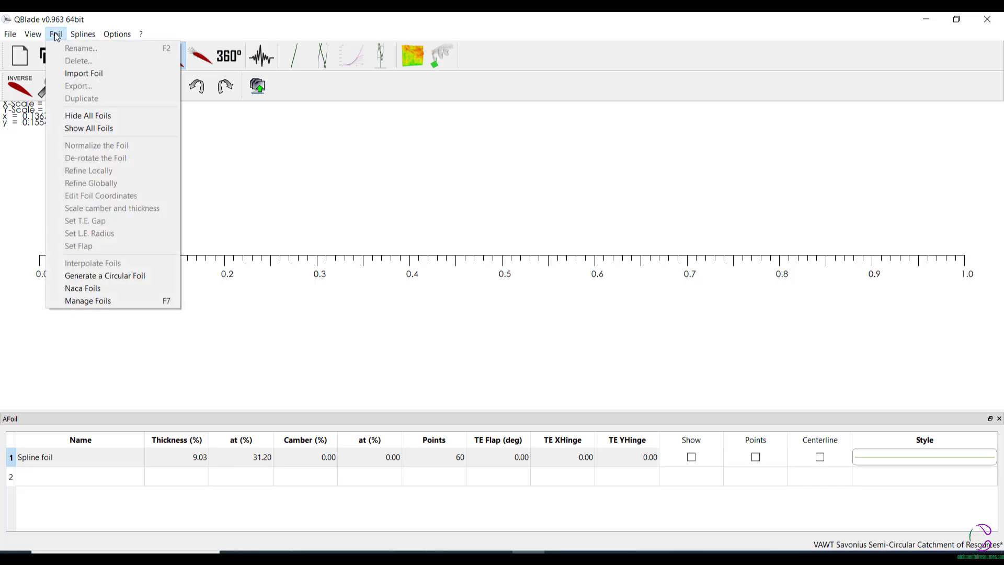
click(75, 74)
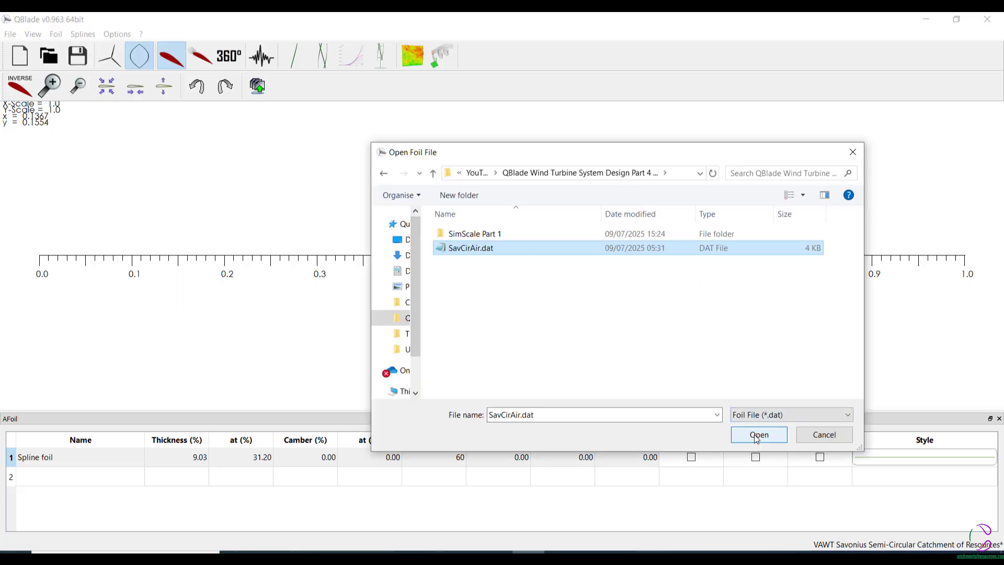
click(758, 435)
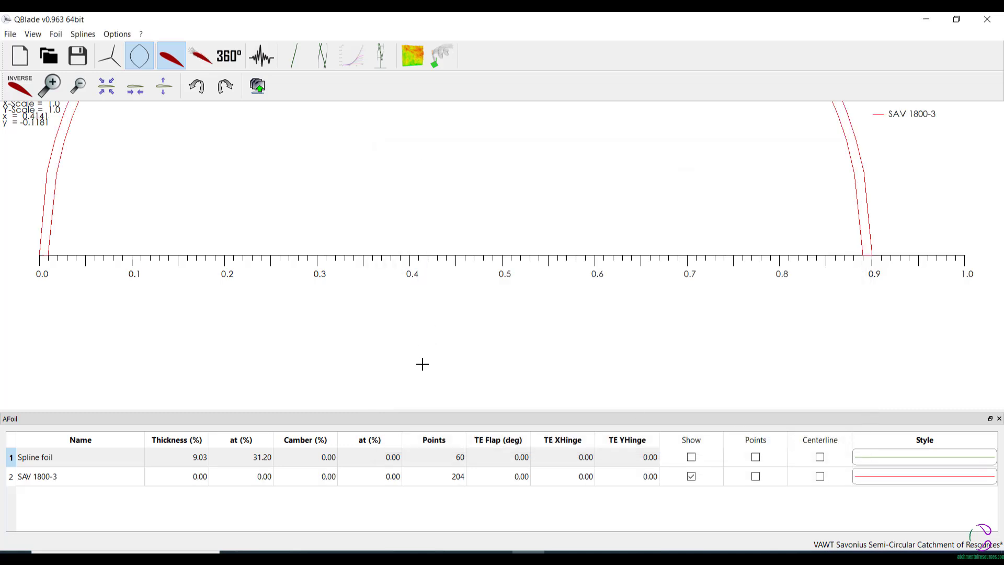
Examine the whole outline of the imported SAV 1800-3 foil against the chord scale
scroll(459, 369, down, 1)
scroll(502, 377, up, 2)
scroll(523, 381, up, 1)
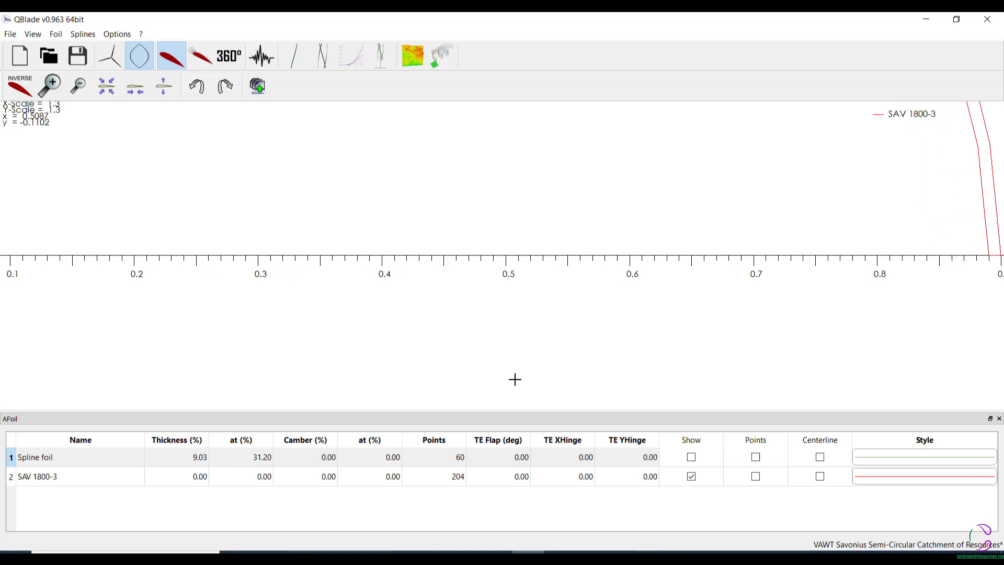
scroll(513, 379, down, 10)
scroll(515, 375, down, 1)
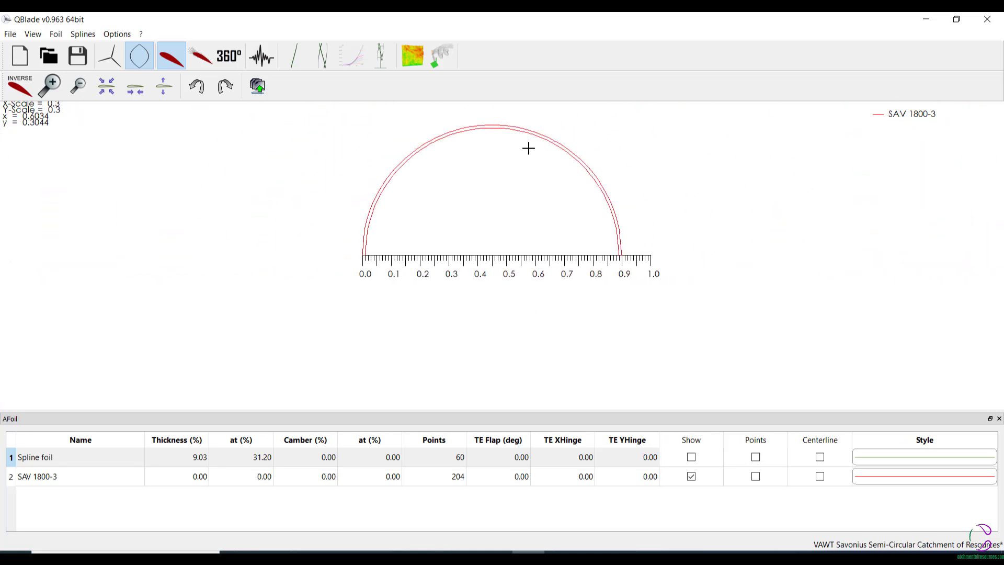
scroll(510, 112, down, 2)
scroll(511, 111, up, 1)
scroll(511, 111, up, 1)
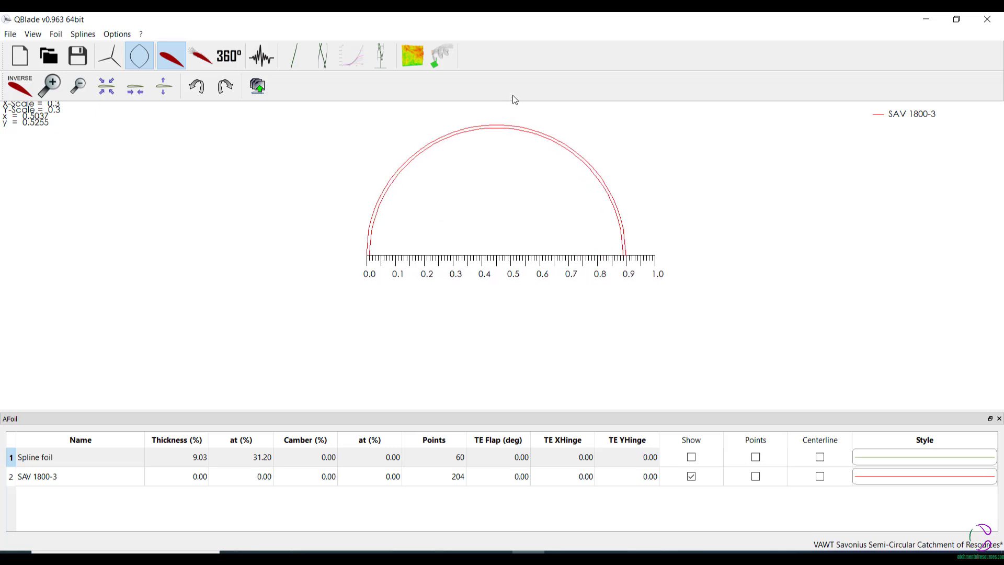
scroll(504, 127, up, 1)
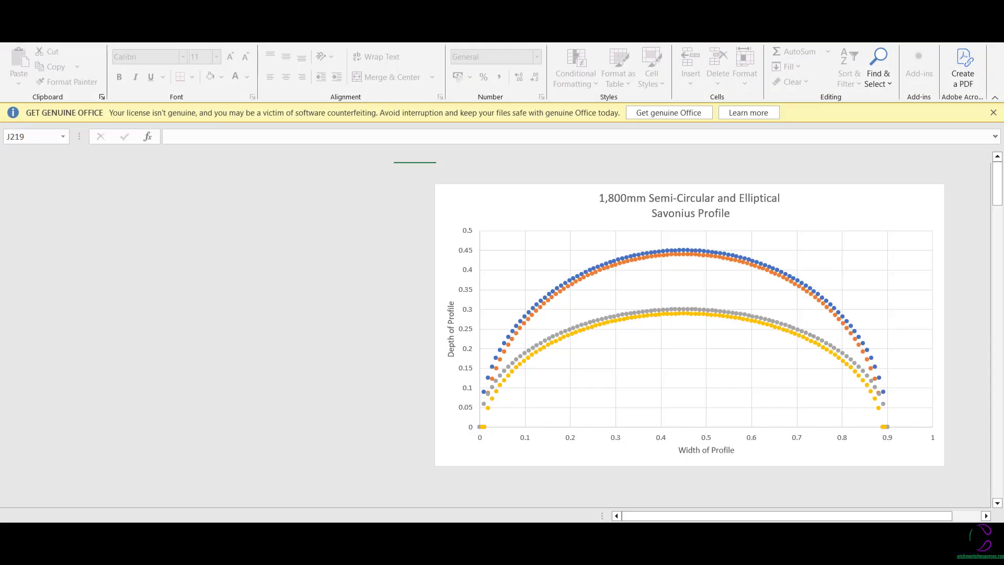
Examine the semi-circular and elliptical Savonius profile coordinates and their chart in the Excel sheet Savonius Circular Airfoil
scroll(86, 243, down, 7)
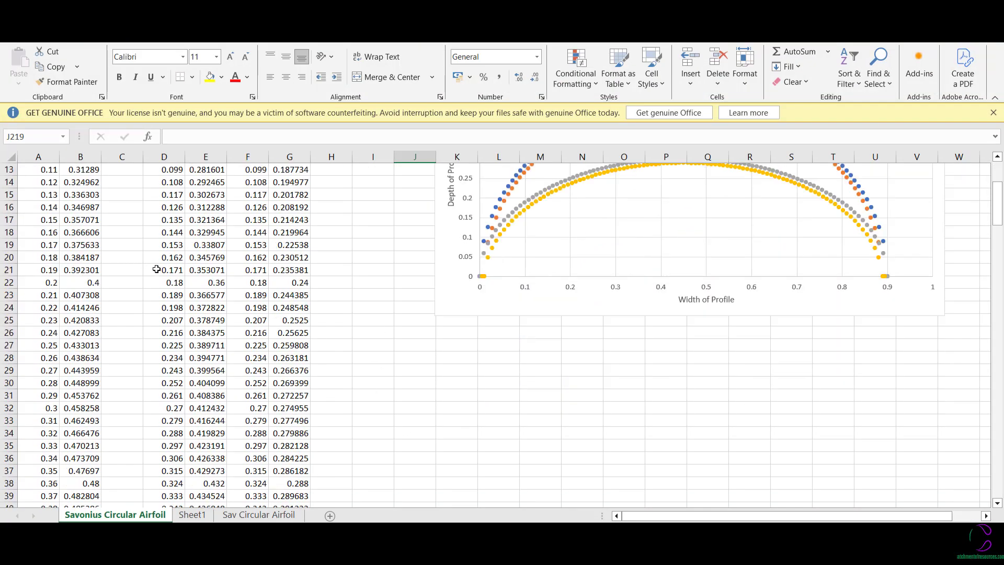
scroll(158, 271, down, 11)
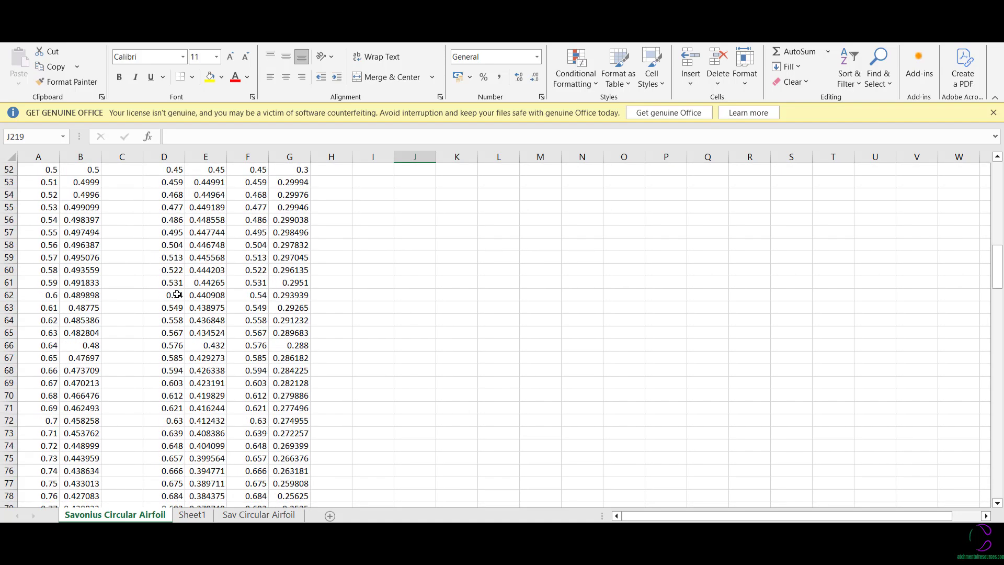
scroll(199, 324, down, 6)
scroll(555, 372, down, 5)
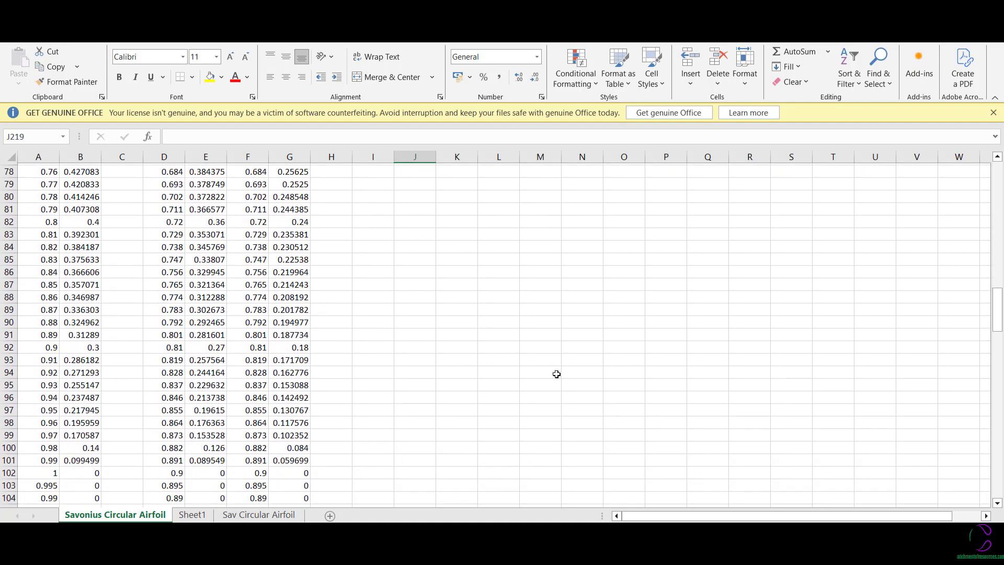
scroll(612, 369, down, 17)
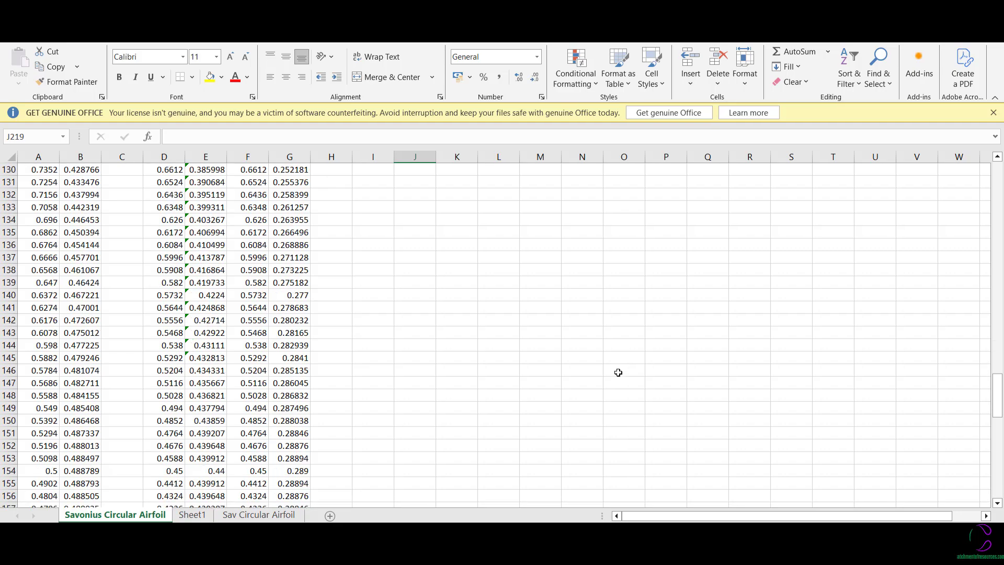
scroll(618, 372, down, 13)
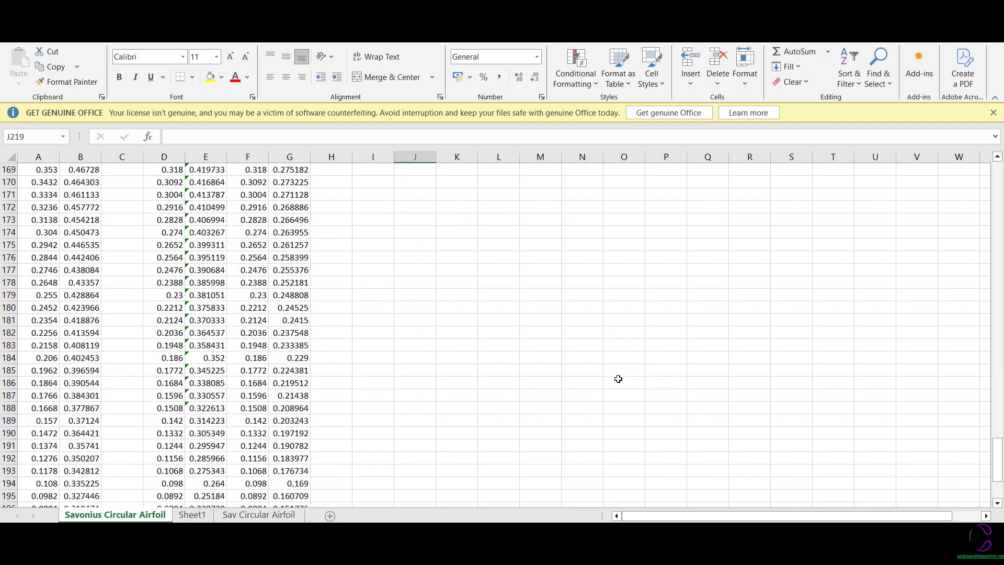
scroll(612, 367, up, 10)
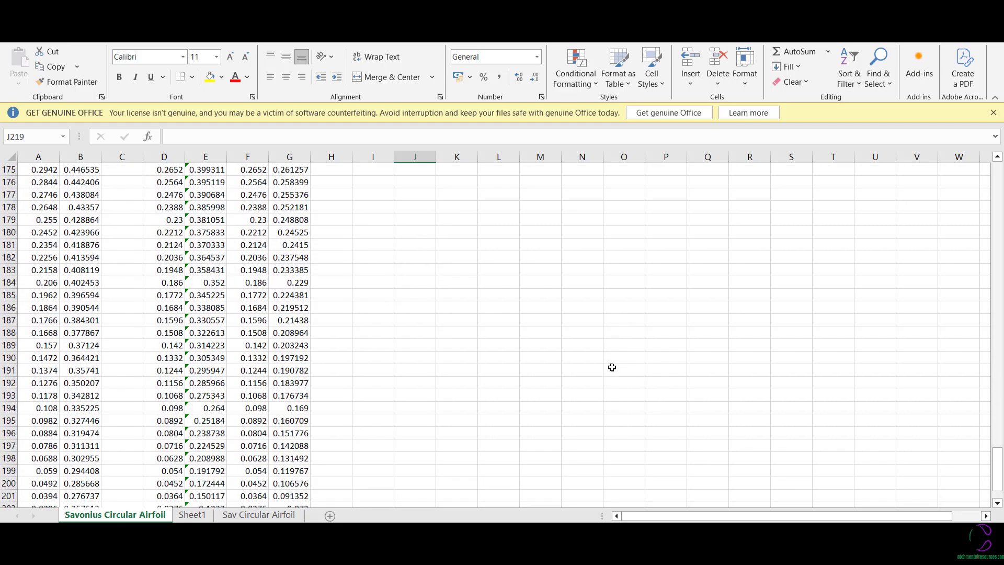
scroll(611, 367, up, 20)
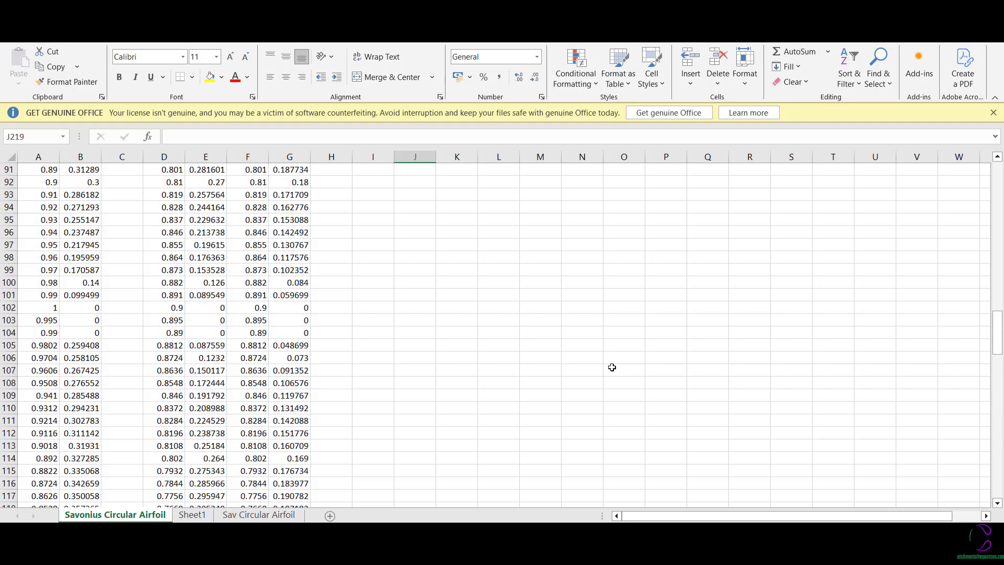
scroll(612, 367, up, 20)
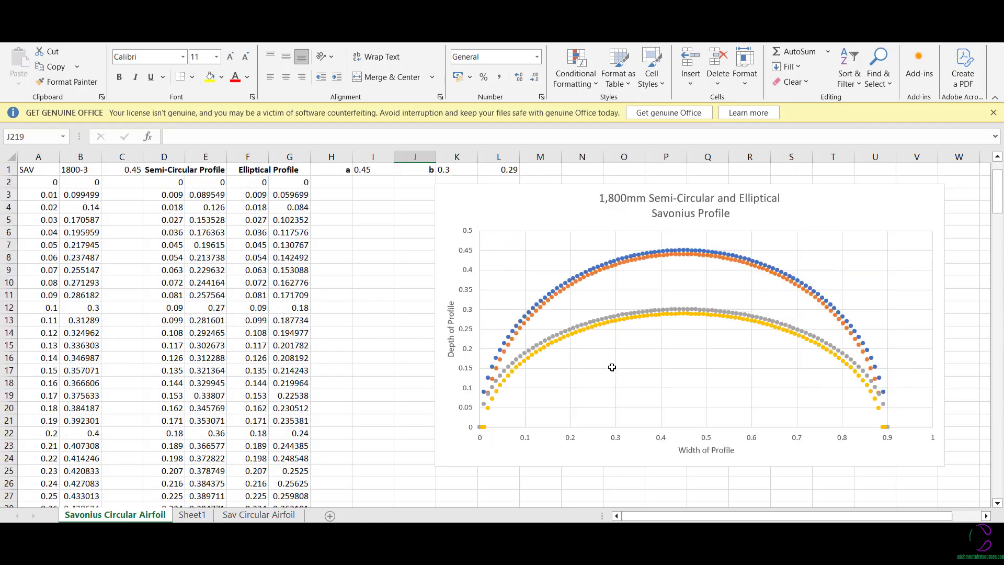
click(372, 260)
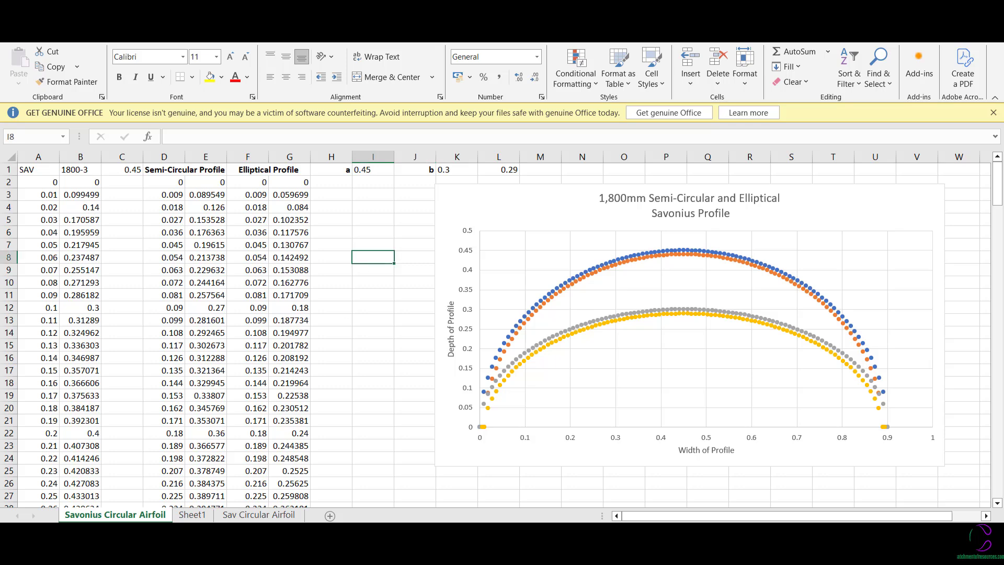
click(831, 209)
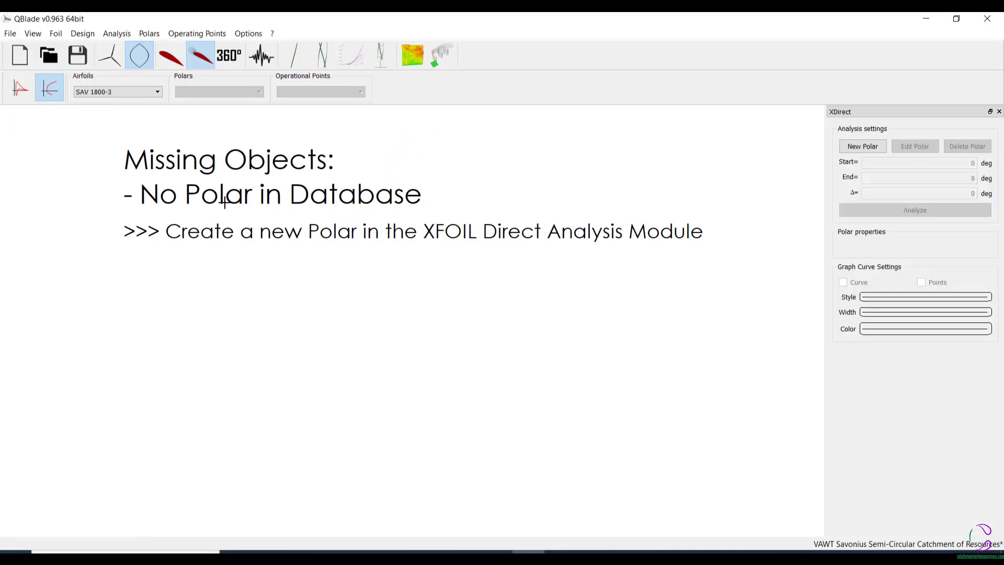
Create a polar for SAV 1800-3 with Reynolds 1000000, Mach 0.02 and NCrit 9, and analyze it from 0 to 180 deg in 0.5 deg increments
click(863, 146)
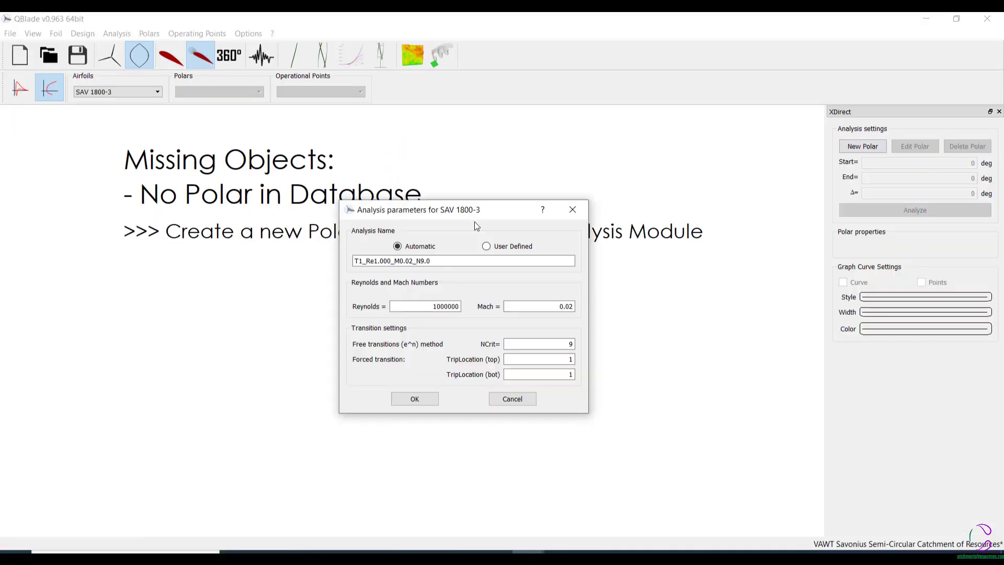
click(427, 400)
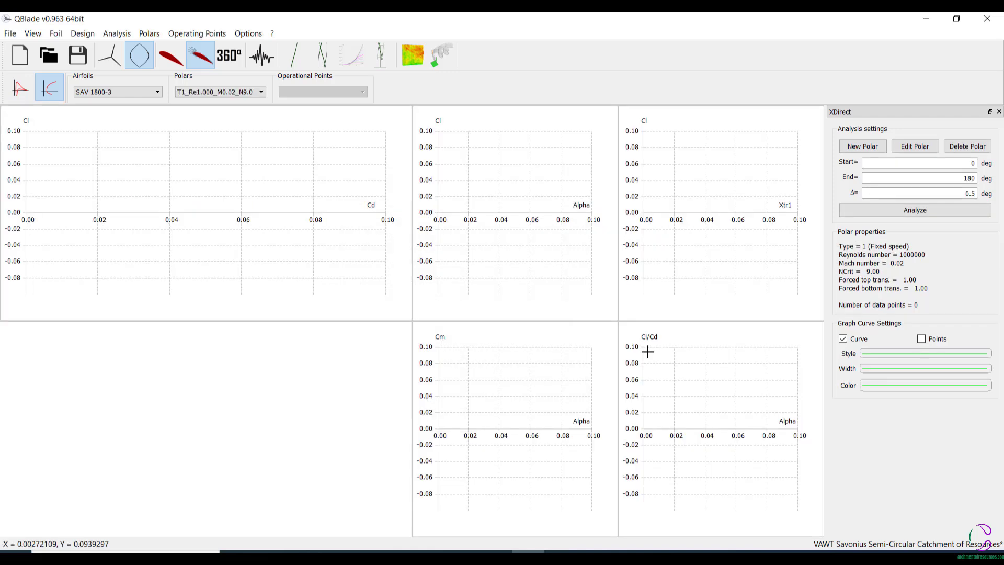
click(949, 213)
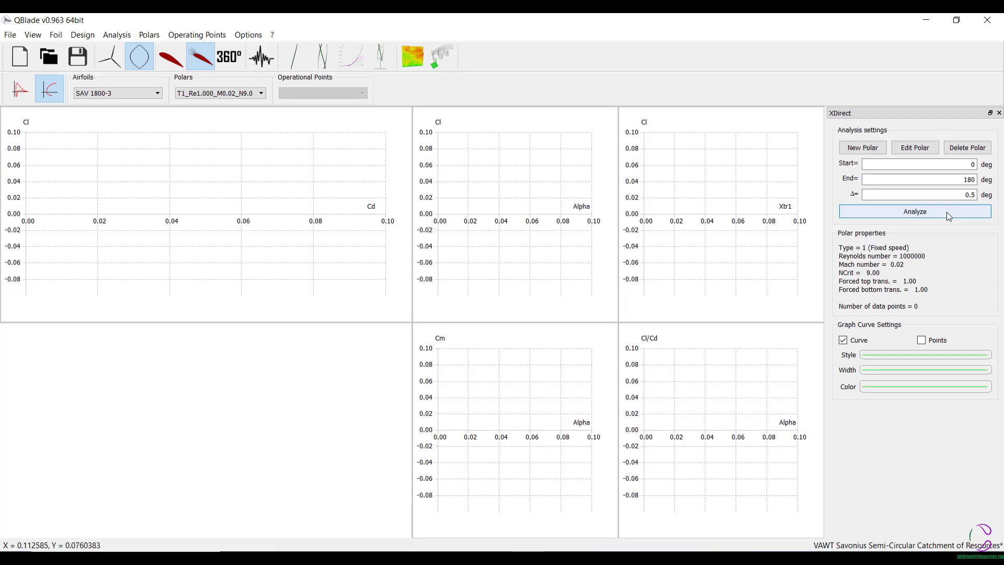
Try to extrapolate the SAV 1800-3 polar to a 360 polar with the Montgomerie method
click(236, 59)
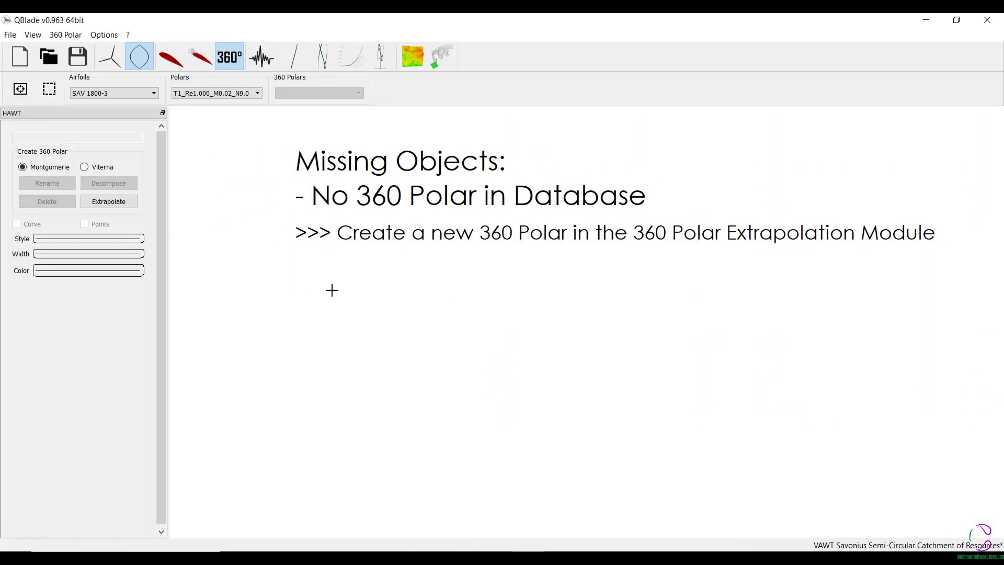
click(116, 206)
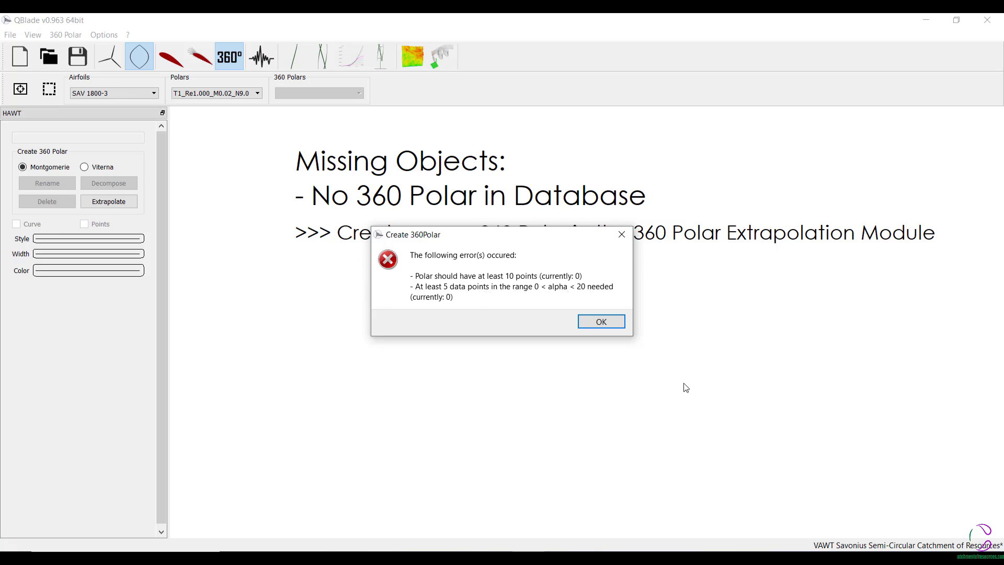
click(601, 321)
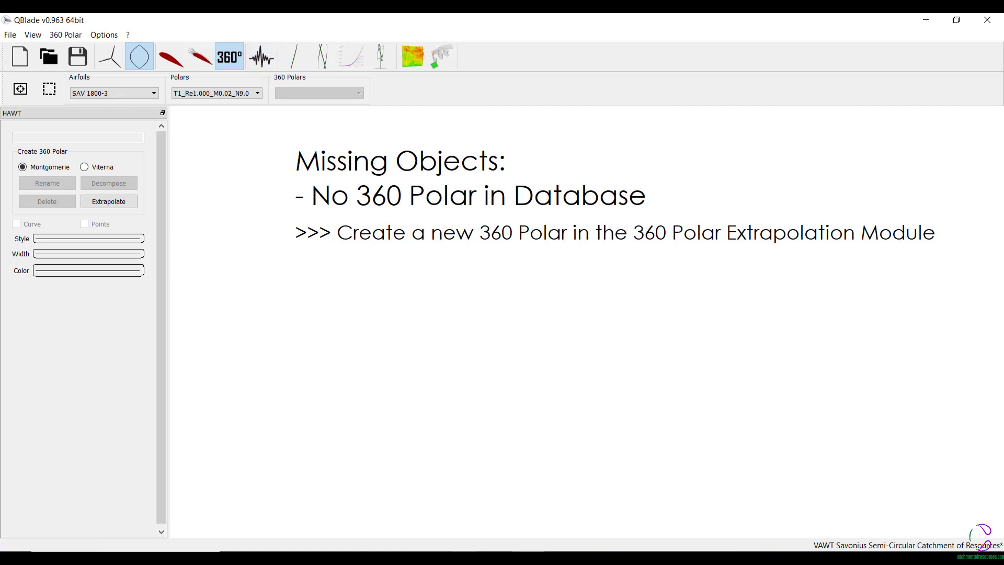
Switch to the SavonSemiCirVAWT1 project in SimScale and inspect the Savonius turbine's blades, shaft and base in 3D
mouse_move(463, 559)
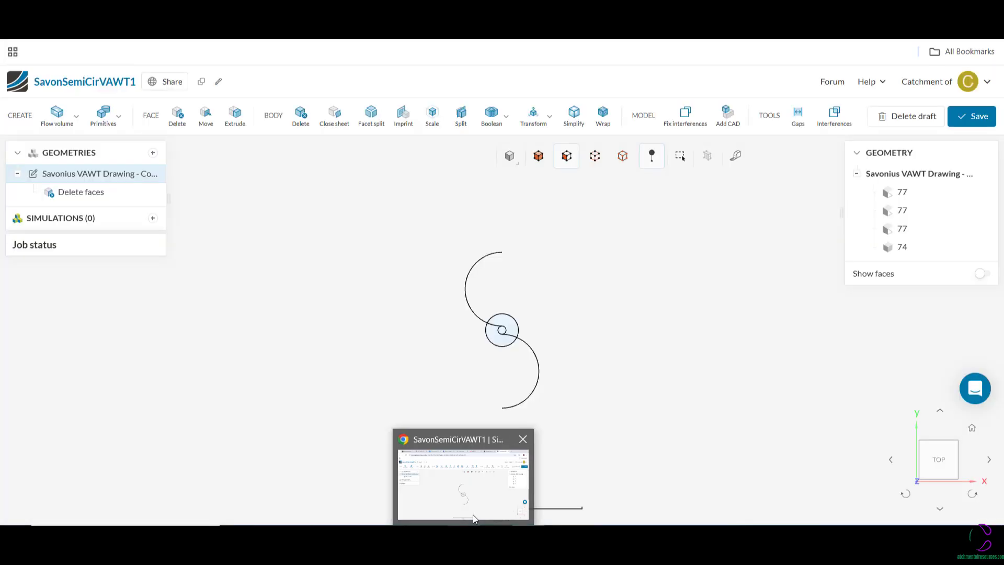
click(473, 515)
drag(582, 319, 548, 277)
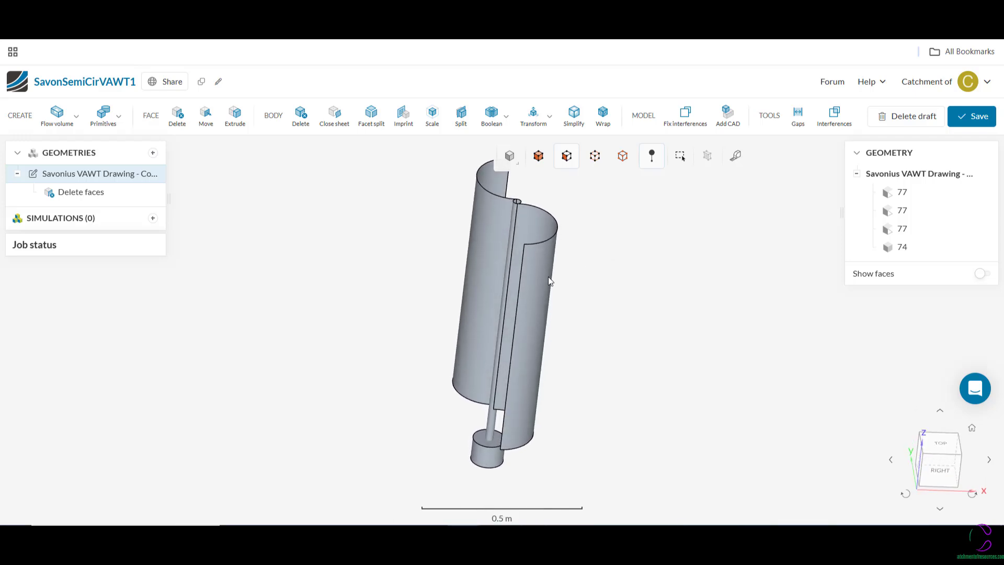
scroll(546, 277, down, 2)
drag(534, 332, 542, 443)
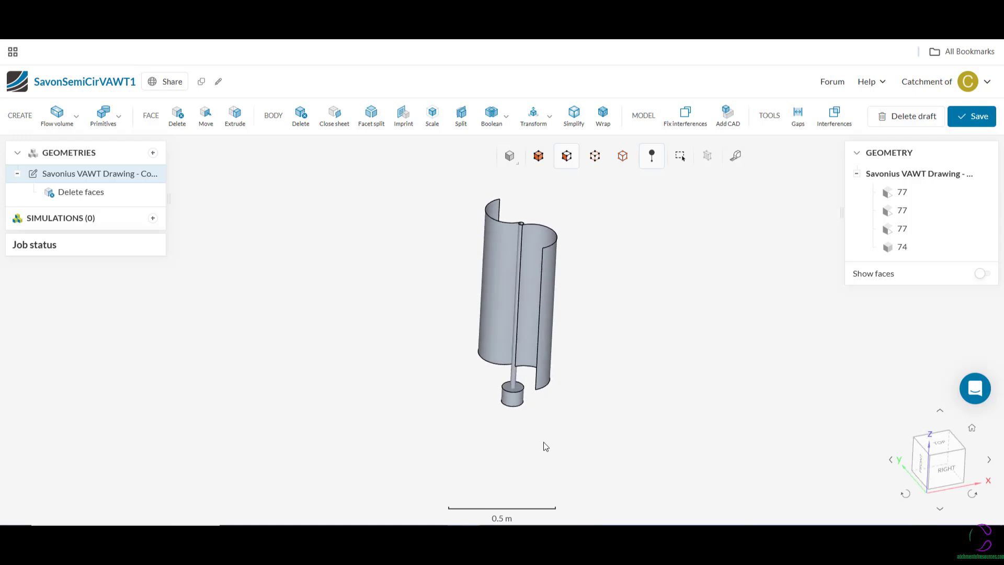
scroll(512, 212, down, 1)
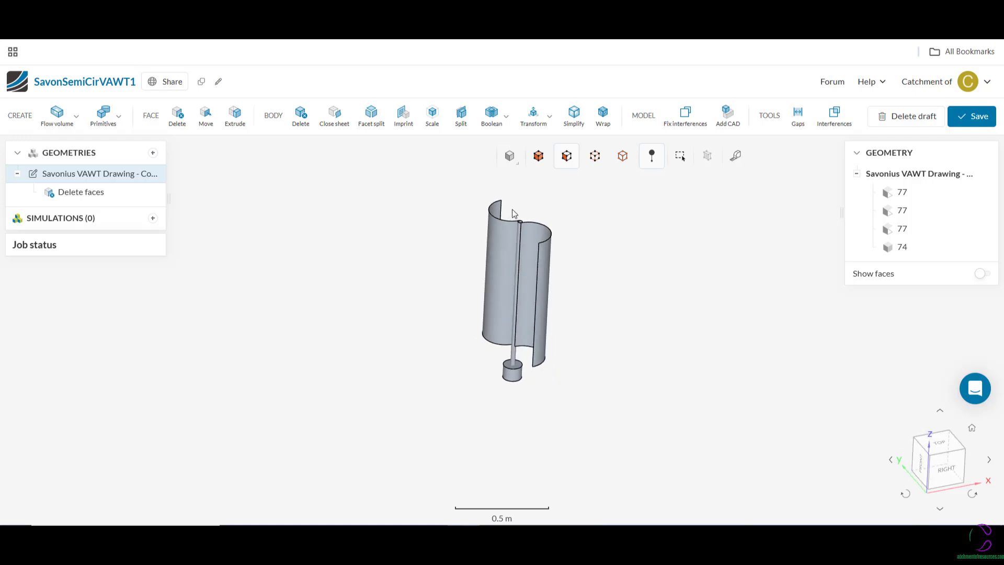
Examine the Savonius turbine's S-shaped blade profile in top view, and its blades, shaft and base from the front and at an angle
scroll(513, 208, up, 3)
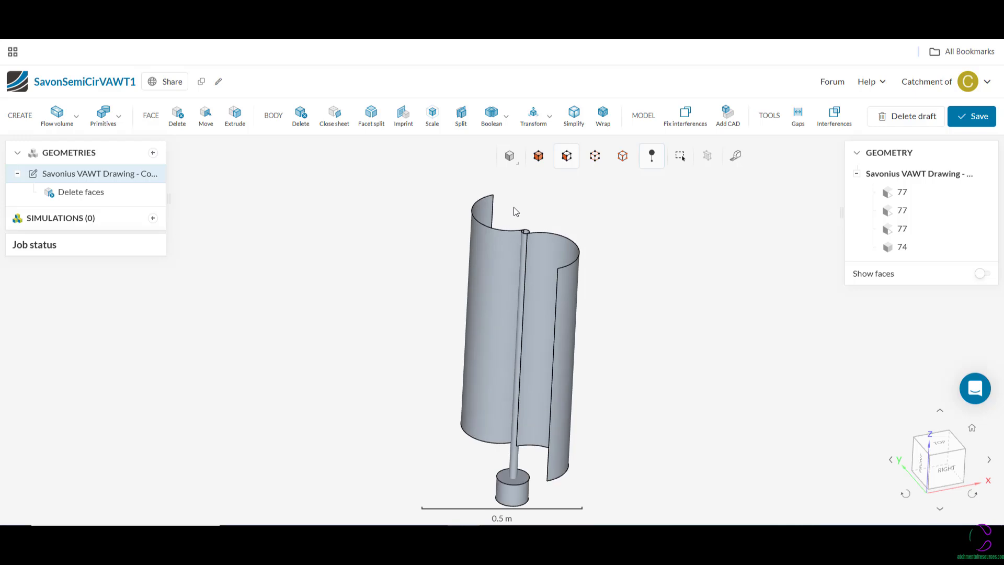
drag(648, 403, 731, 429)
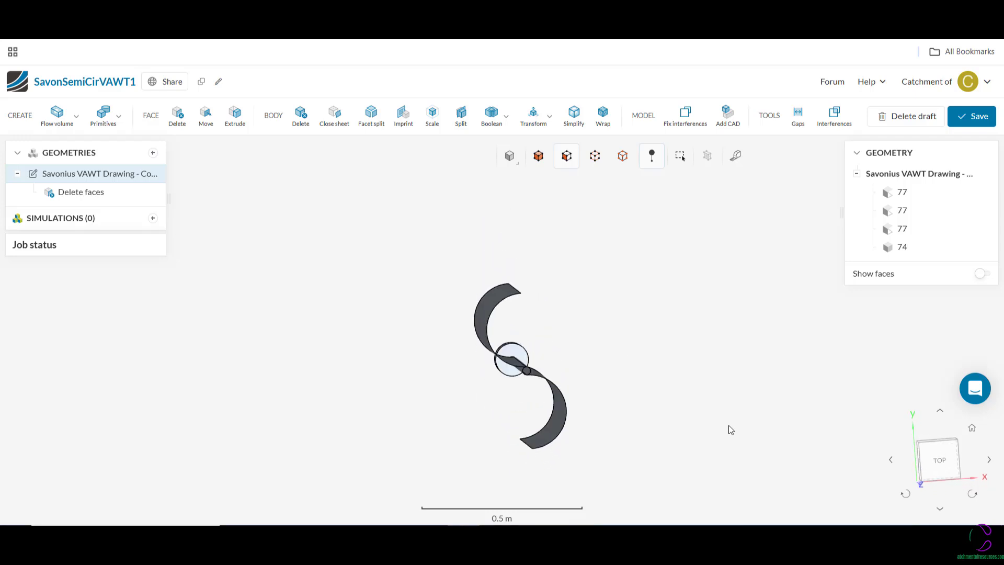
click(951, 464)
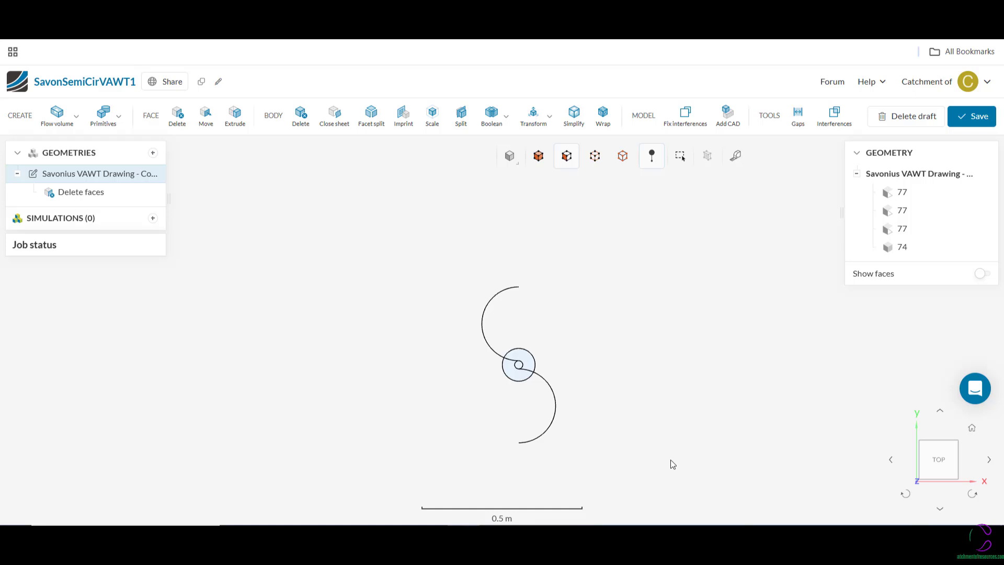
drag(670, 460, 696, 382)
drag(600, 464, 722, 472)
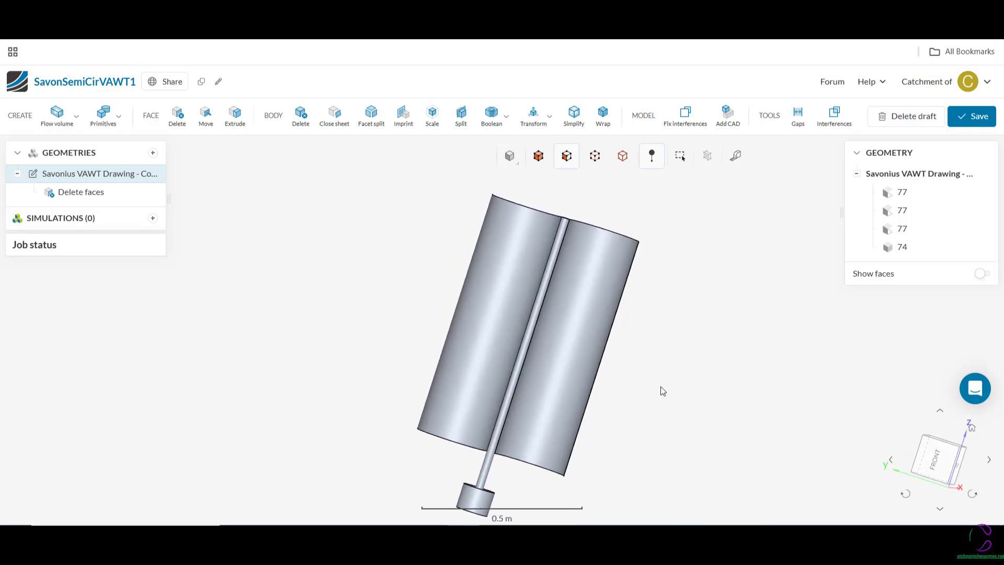
drag(673, 315, 516, 340)
scroll(516, 342, down, 5)
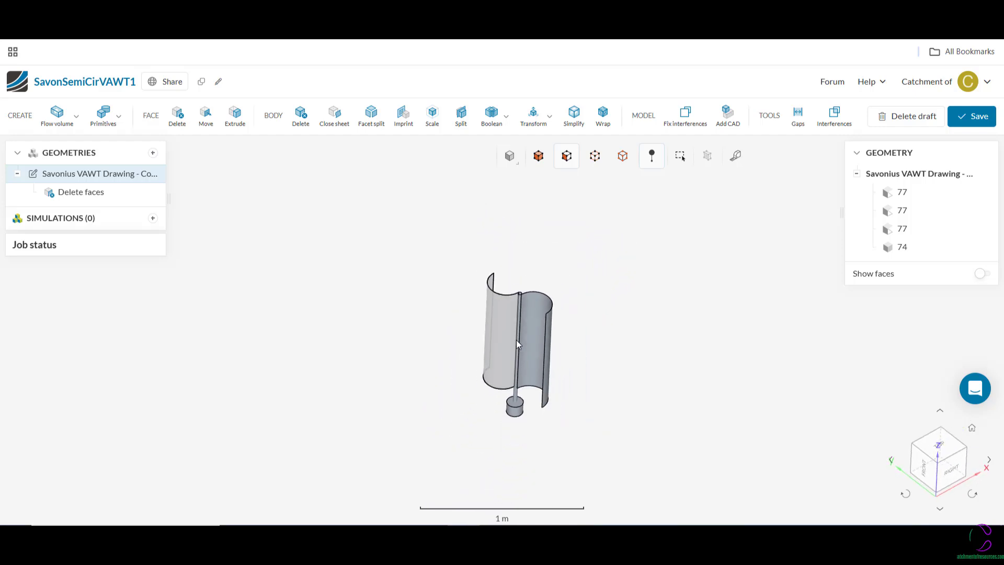
scroll(516, 340, up, 5)
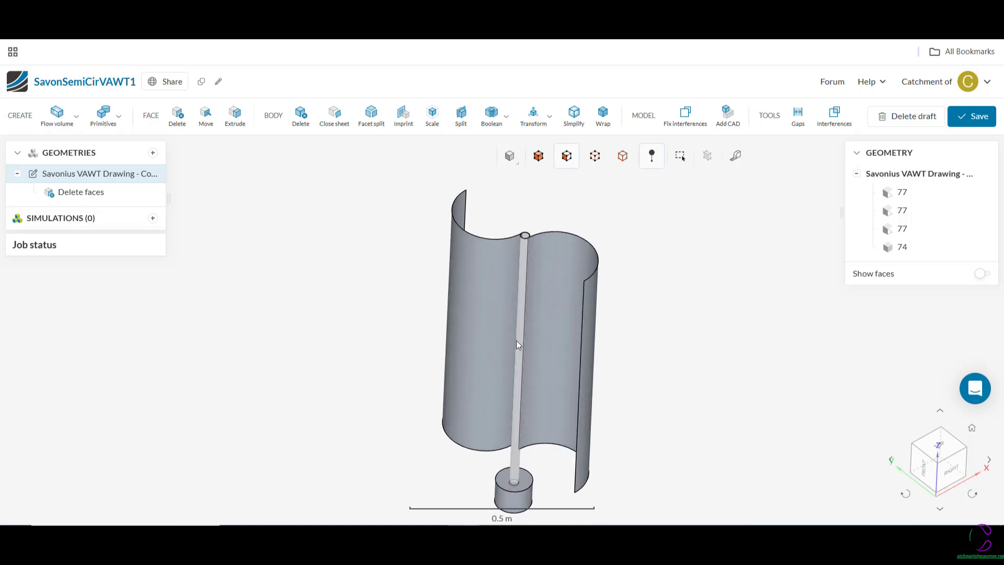
scroll(517, 345, up, 3)
scroll(516, 340, down, 2)
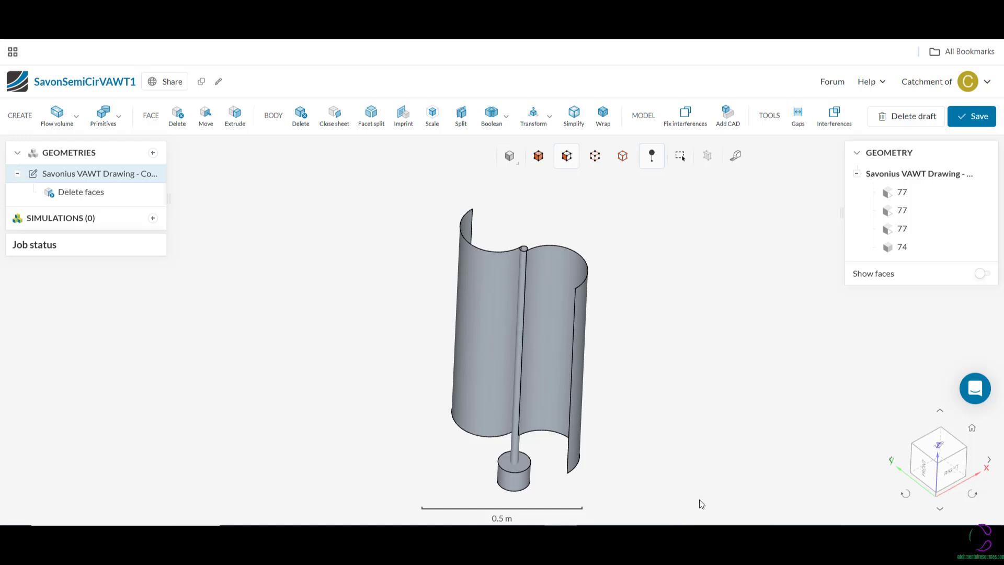
mouse_move(560, 538)
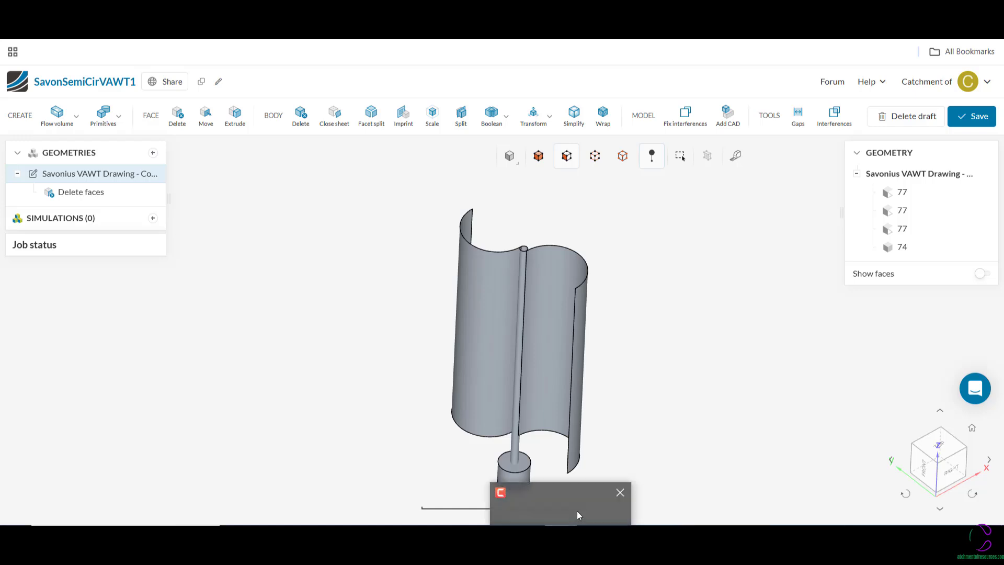